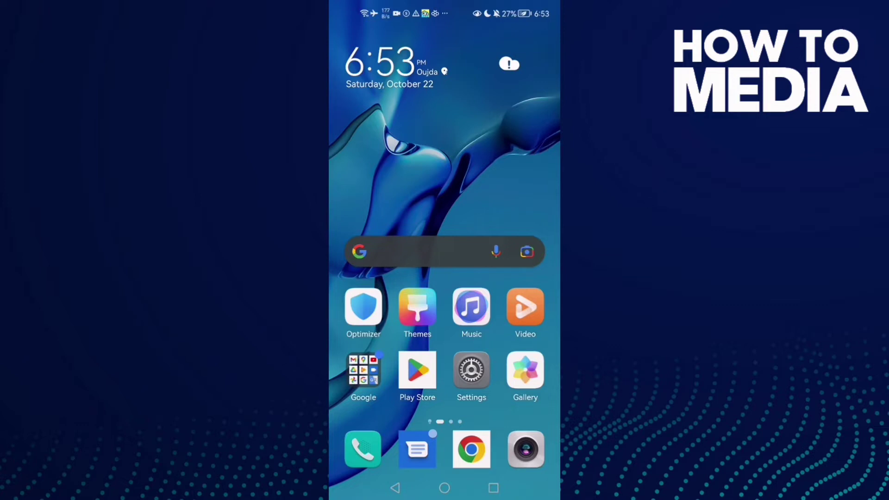
# Open Settings and go through Apps > Apps to Facebook's app info page.
pyautogui.click(471, 370)
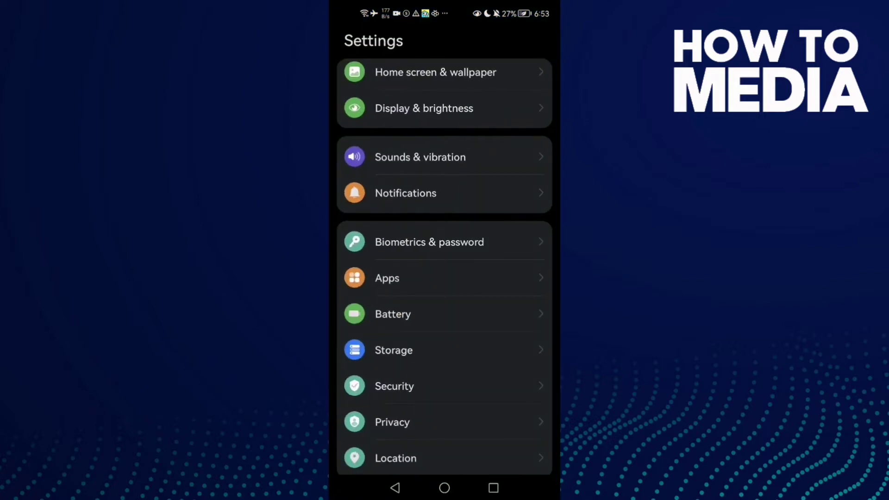
pyautogui.moveTo(499, 308); pyautogui.dragTo(498, 417)
pyautogui.moveTo(498, 292); pyautogui.dragTo(496, 209)
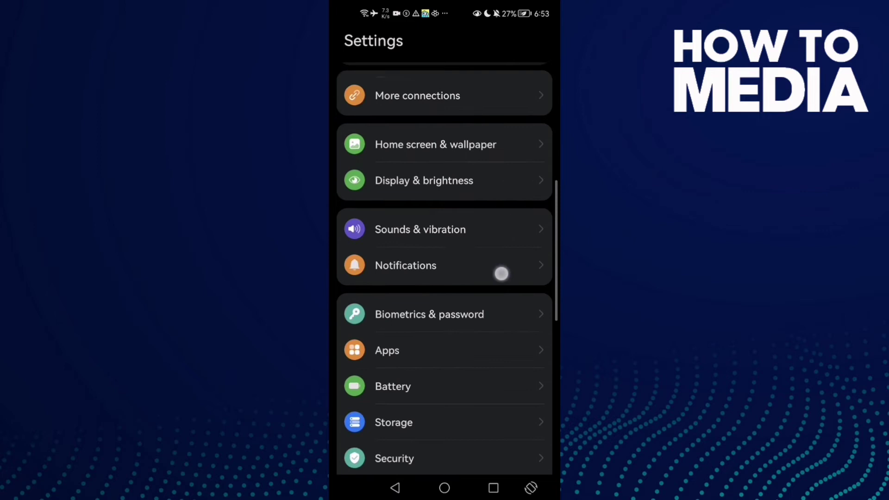
pyautogui.moveTo(431, 103); pyautogui.dragTo(430, 88)
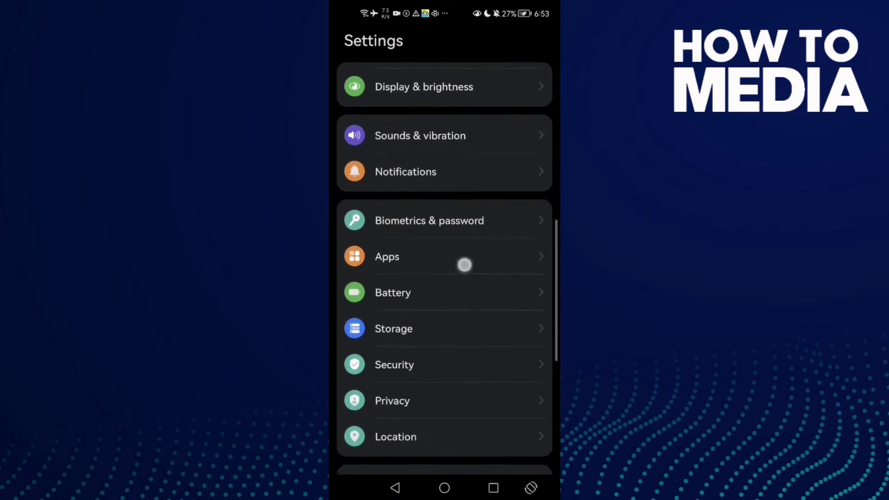
pyautogui.moveTo(462, 260); pyautogui.dragTo(486, 202)
pyautogui.click(444, 238)
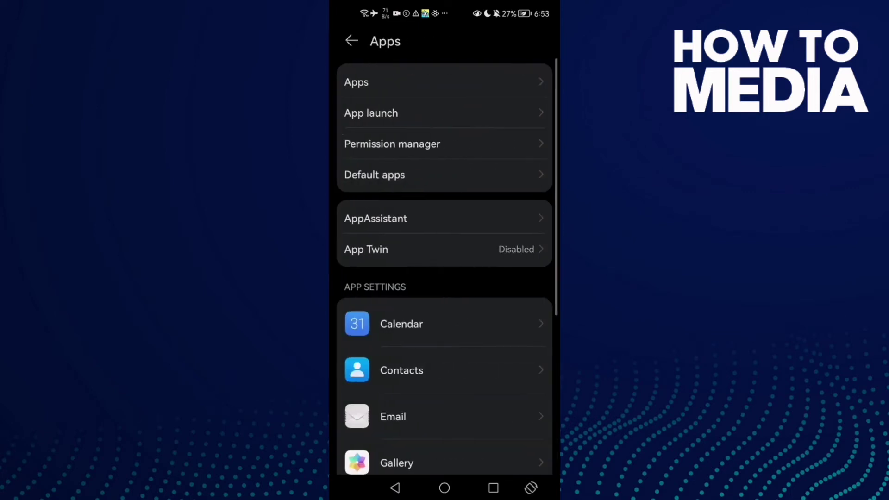
pyautogui.click(468, 95)
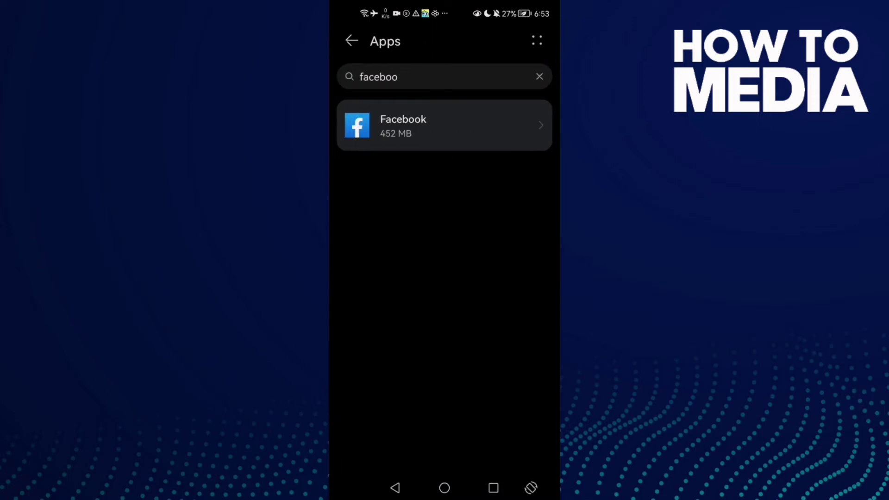
pyautogui.click(539, 143)
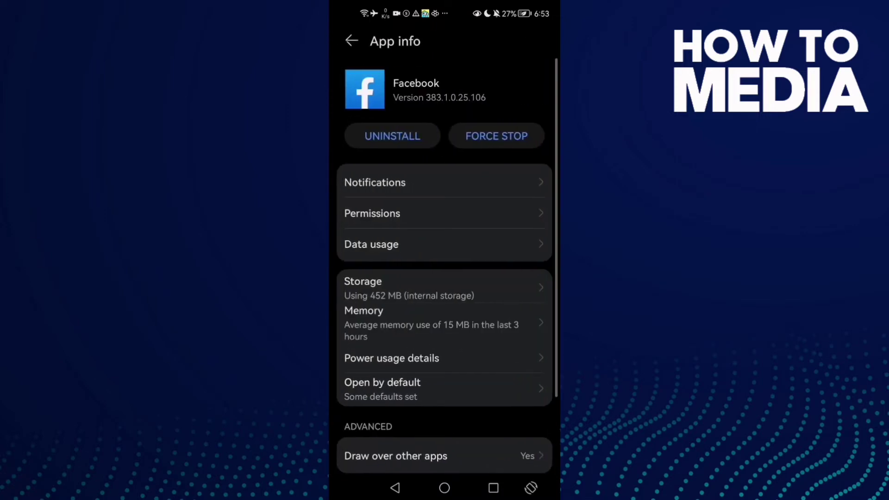
# Deny Facebook's storage permission, then switch it back to Allow and return to App info.
pyautogui.click(416, 213)
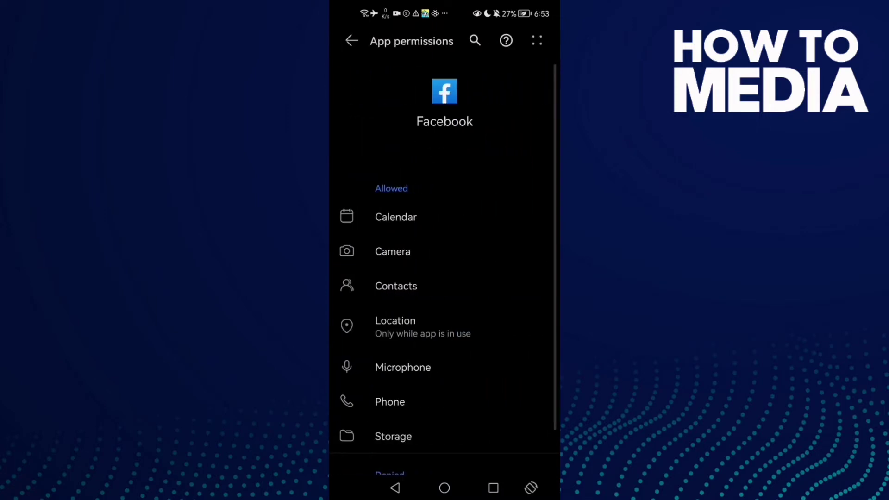
pyautogui.scroll(-2, 516, 230)
pyautogui.click(433, 381)
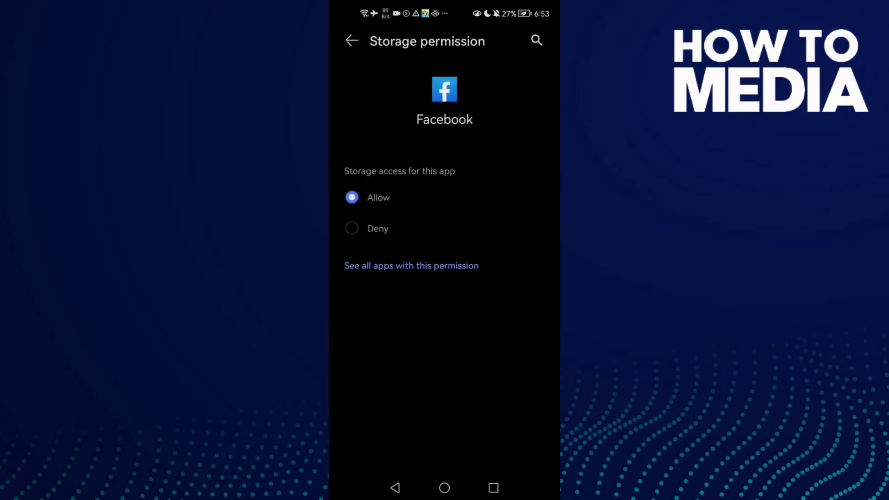
pyautogui.click(384, 228)
pyautogui.click(395, 488)
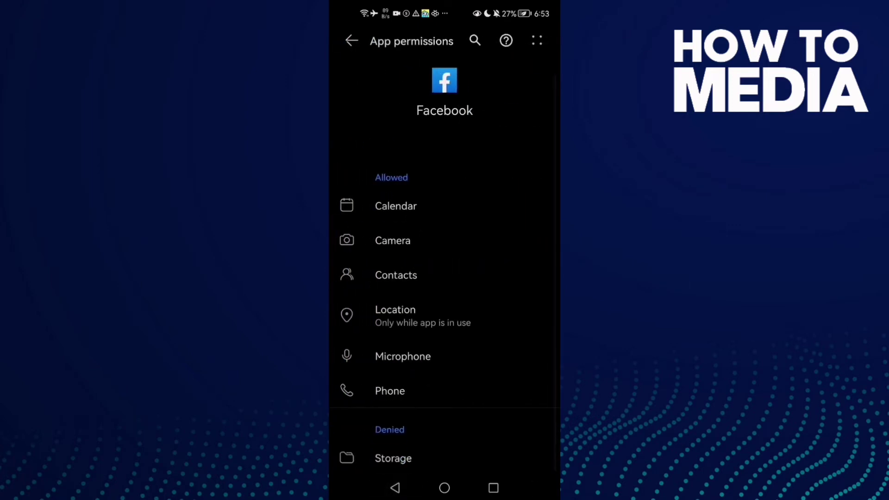
pyautogui.click(393, 459)
pyautogui.click(352, 198)
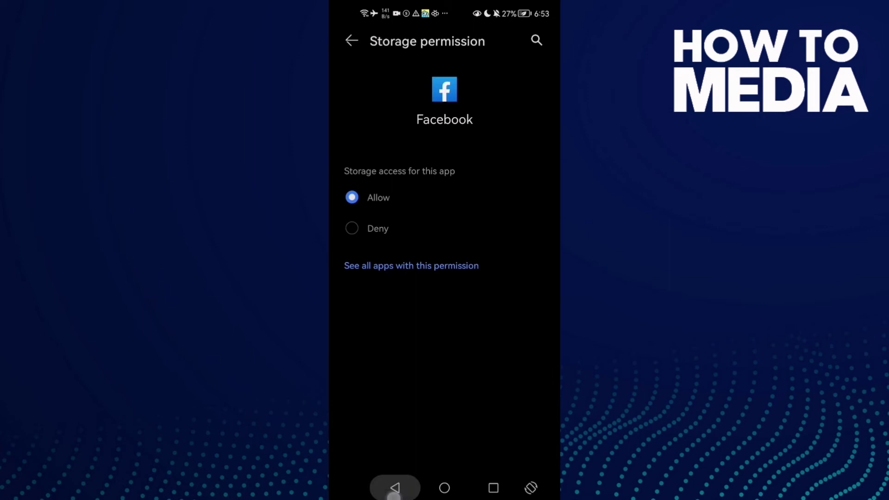
pyautogui.click(396, 489)
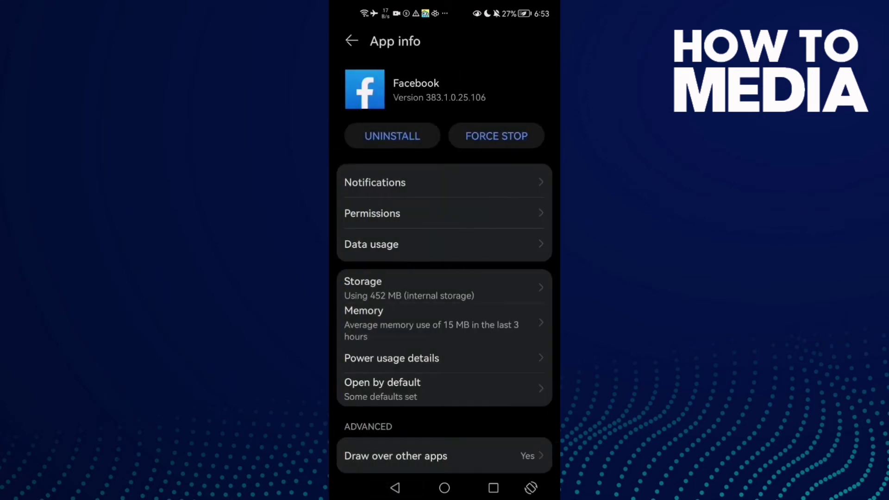
# Clear Facebook's cache to 0 B, then force-stop Facebook and confirm.
pyautogui.click(455, 279)
pyautogui.click(443, 361)
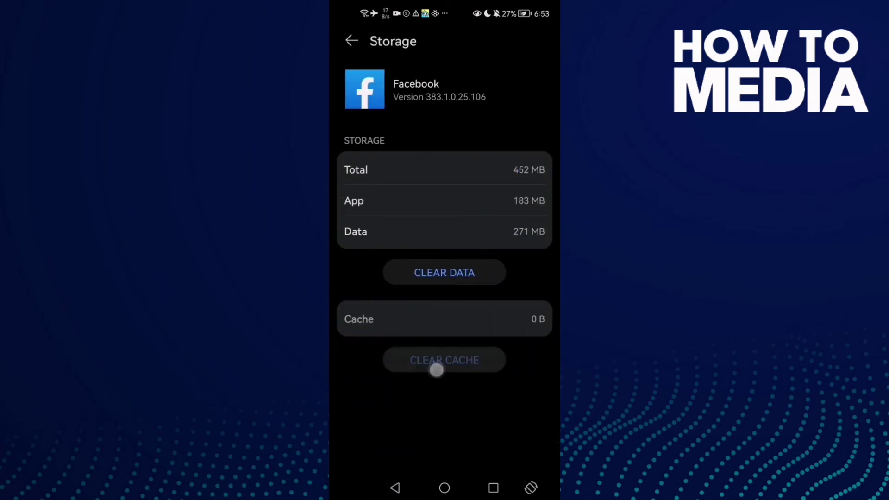
pyautogui.click(396, 488)
pyautogui.click(512, 136)
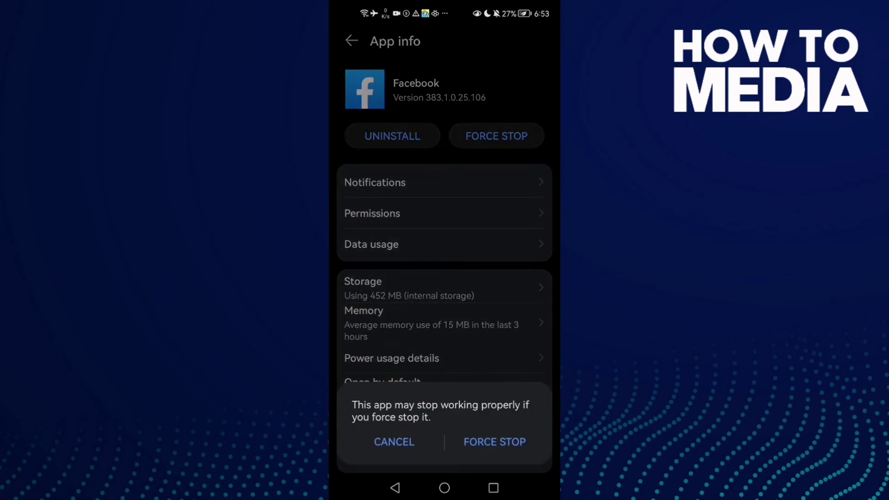
pyautogui.click(495, 442)
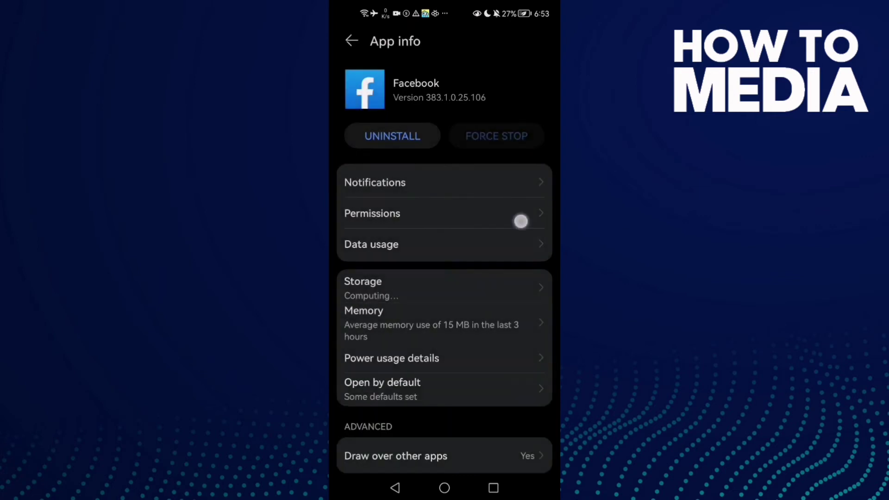
pyautogui.moveTo(521, 244); pyautogui.dragTo(403, 201)
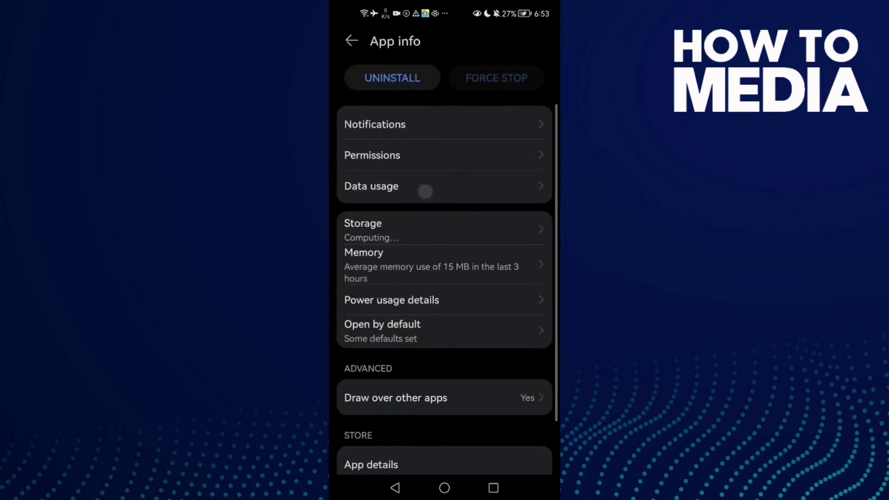
# Toggle Facebook's background data off and back on, then exit to the home screen.
pyautogui.click(425, 193)
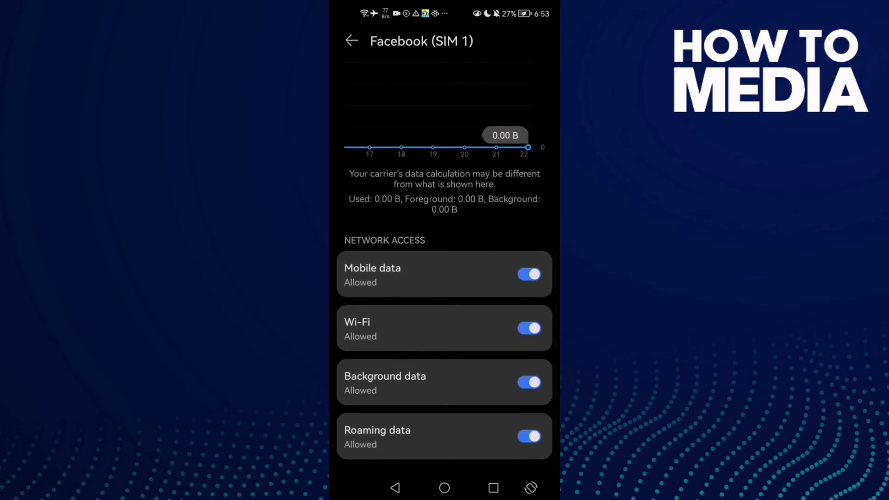
pyautogui.click(530, 382)
pyautogui.scroll(-1, 417, 381)
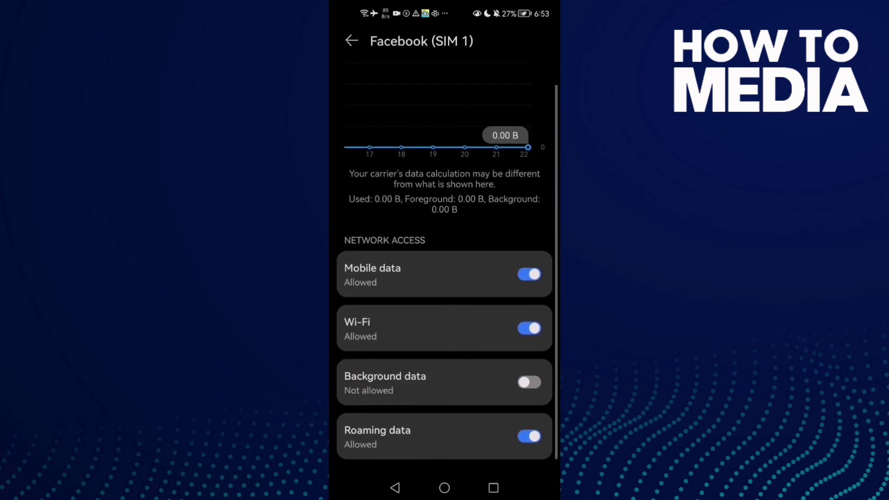
pyautogui.click(529, 383)
pyautogui.click(396, 488)
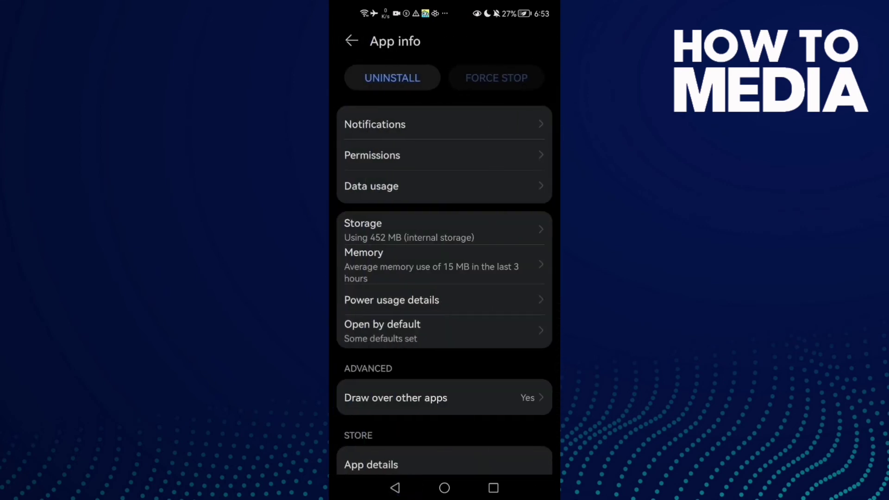
pyautogui.scroll(2, 445, 279)
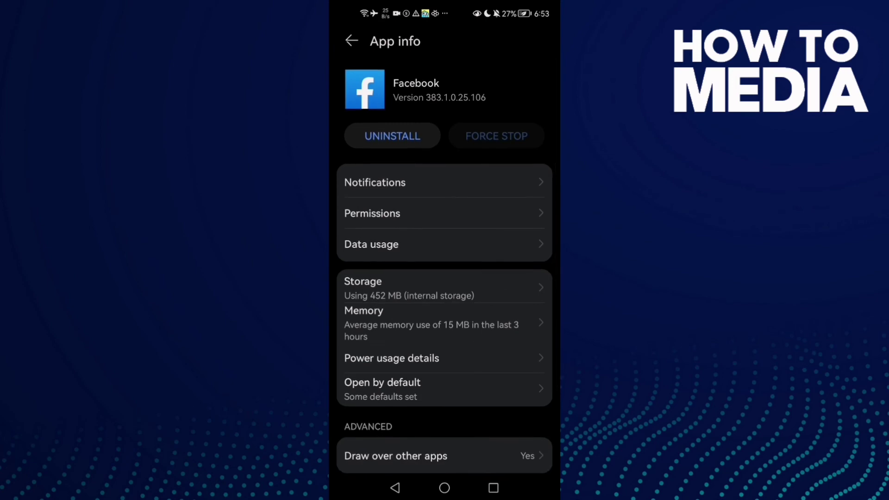
pyautogui.click(444, 488)
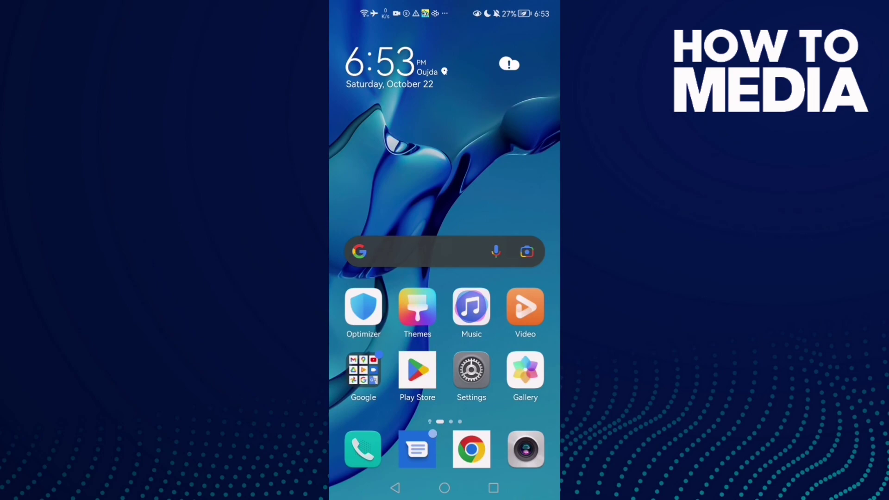